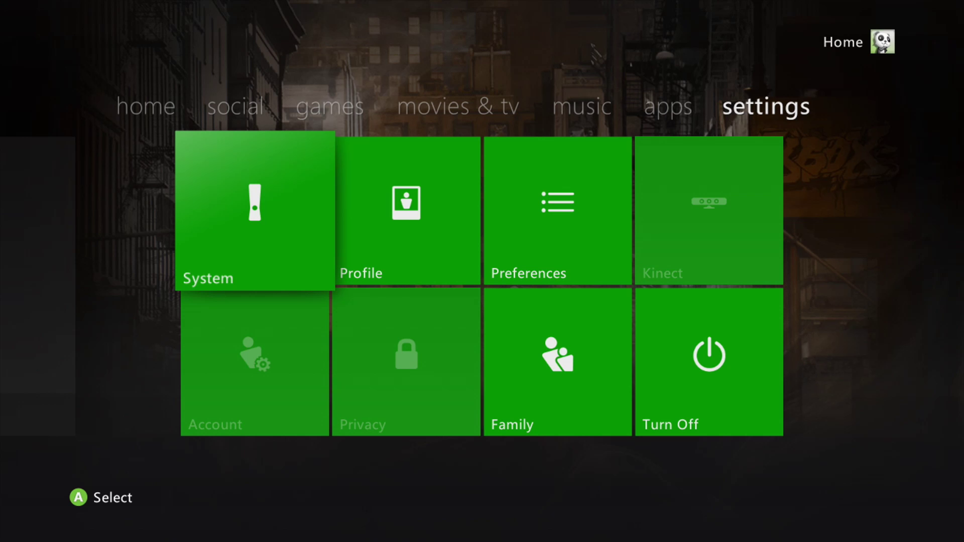
Step: Open the Console Settings from the system settings and go through the list of console options
key(Return)
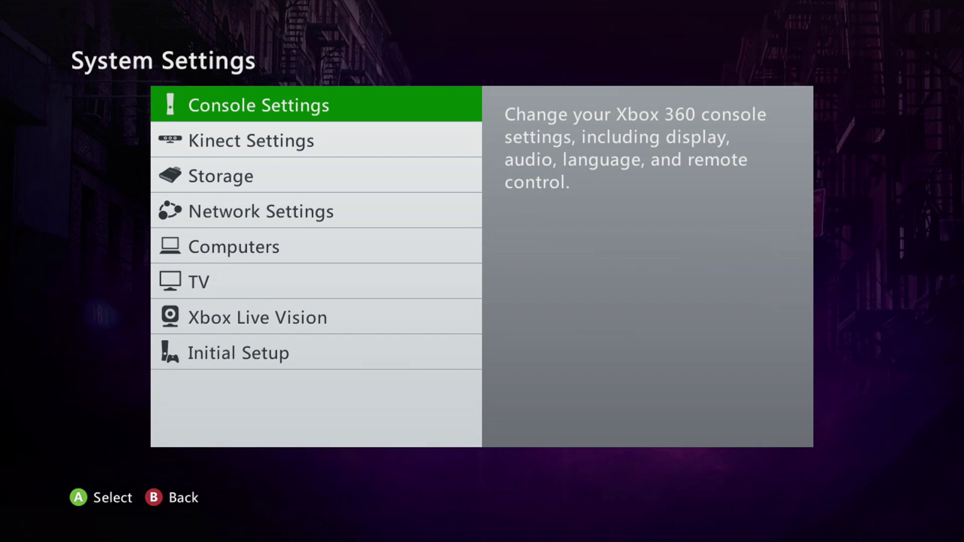
key(Return)
key(Down)
key(Down)
key(Down)
key(Down)
key(Down)
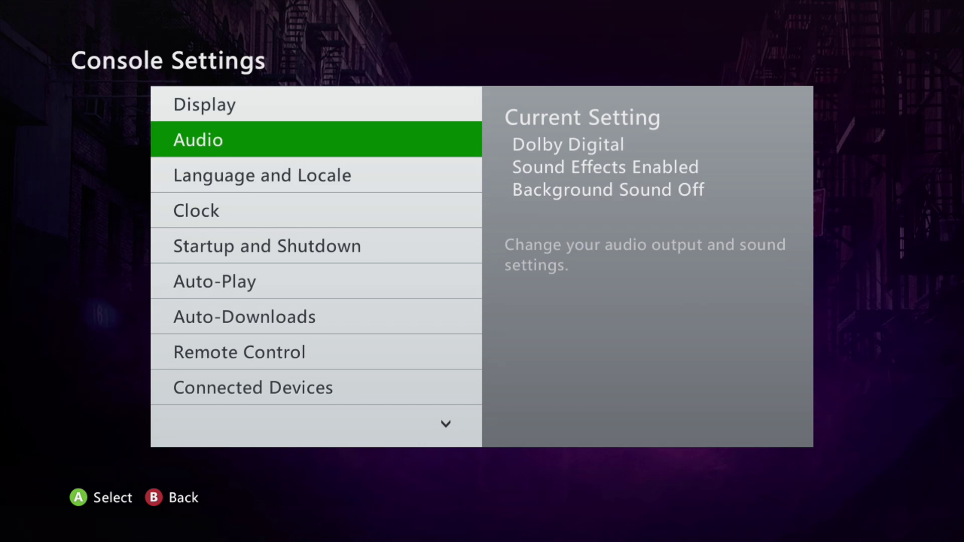
key(Return)
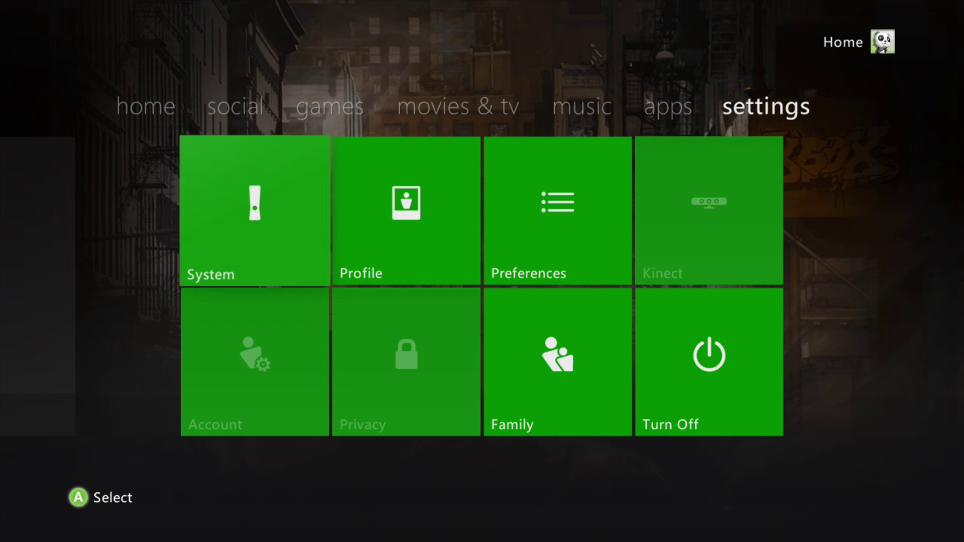
Step: Format the USB Storage Device through its device options in the system's storage settings
key(Return)
key(Down)
key(Down)
key(Return)
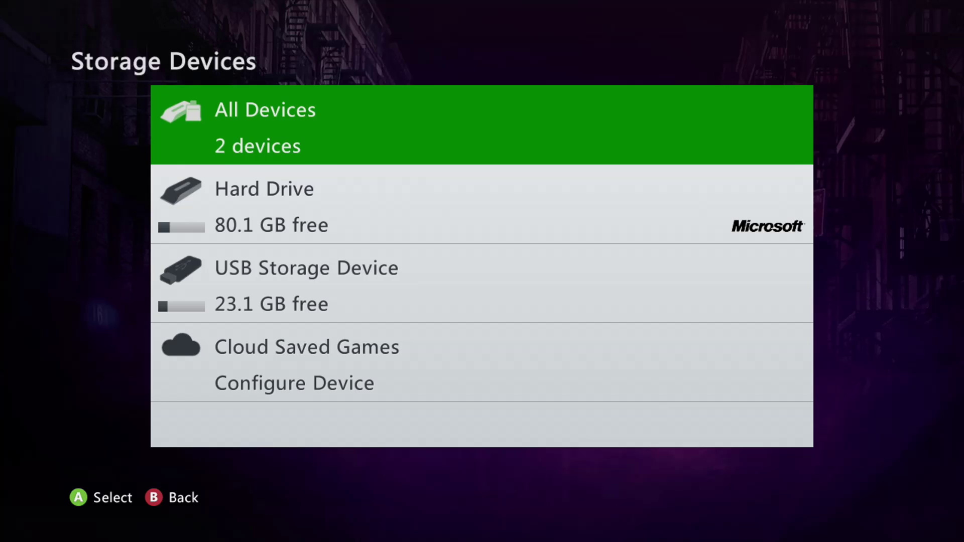
key(Down)
key(Down)
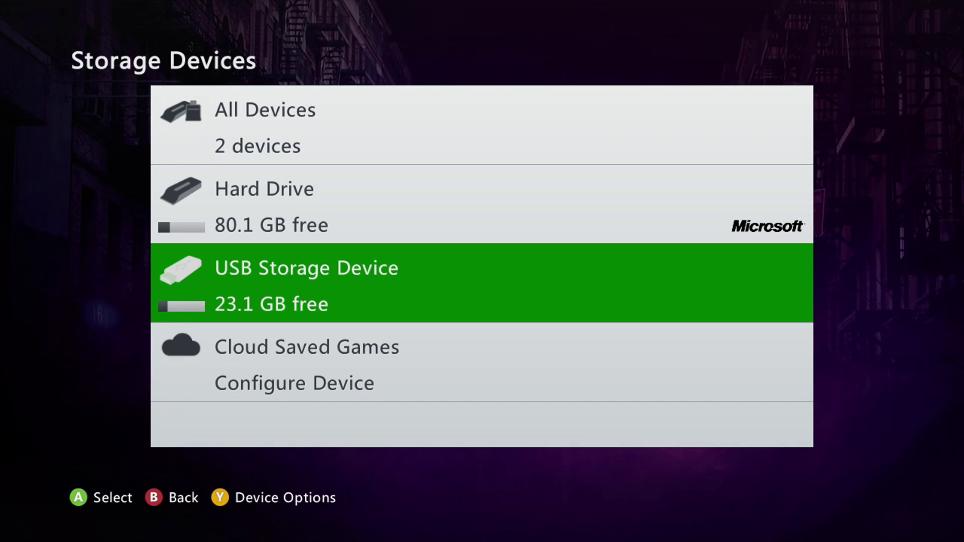
key(y)
key(Down)
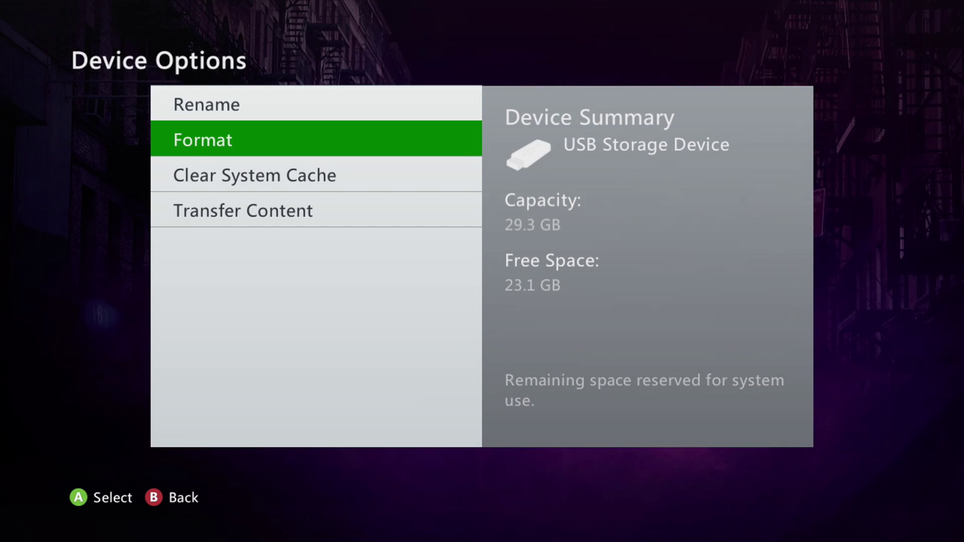
key(Return)
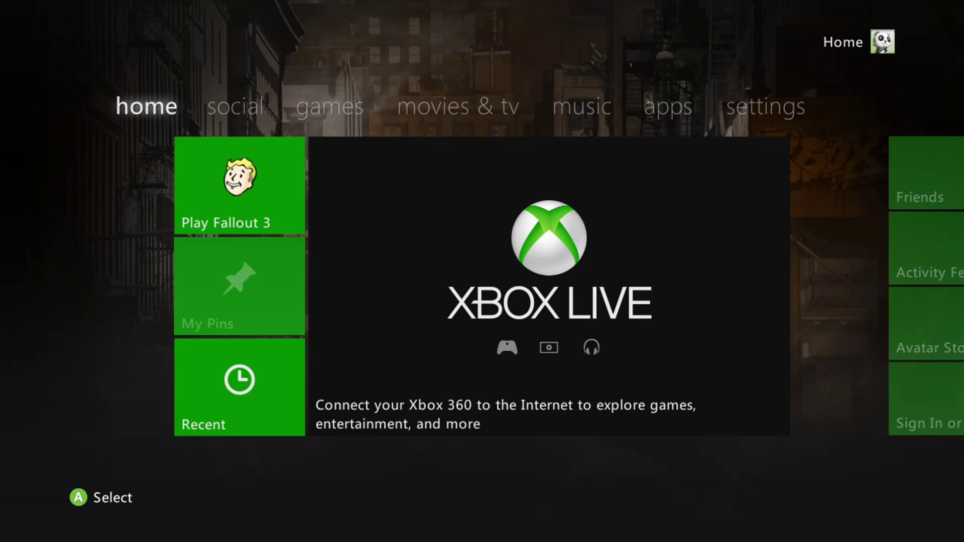
Step: Install the Fallout 3 disc to the USB Storage Device
key(Left)
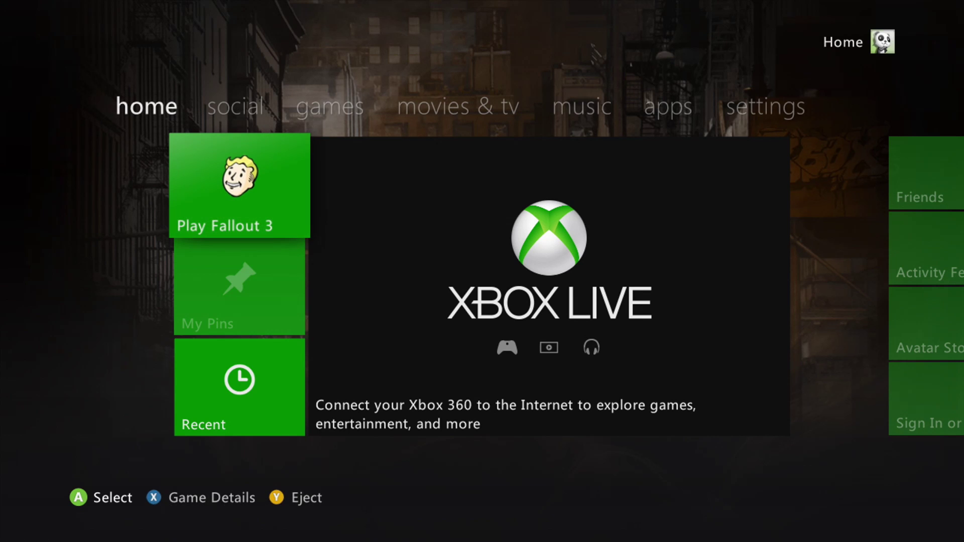
key(Return)
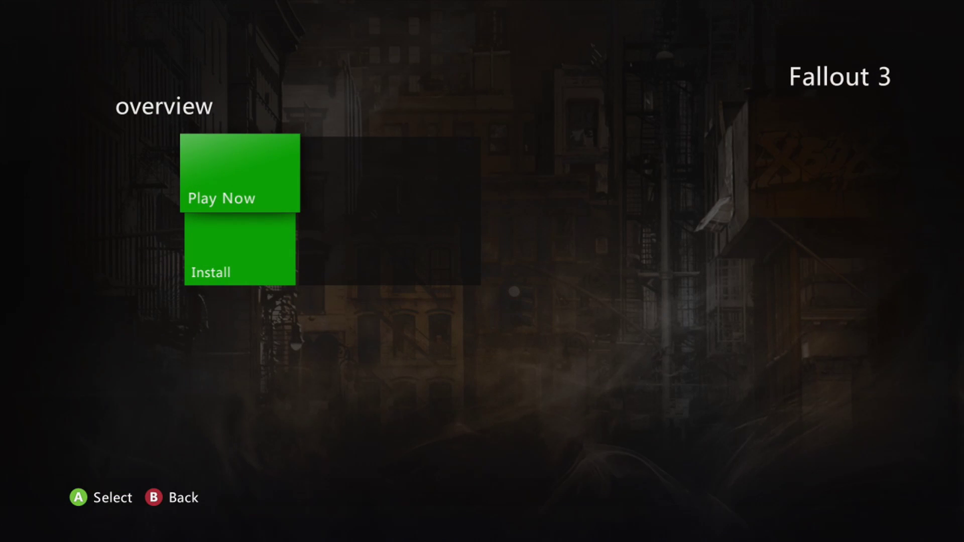
key(Down)
key(Return)
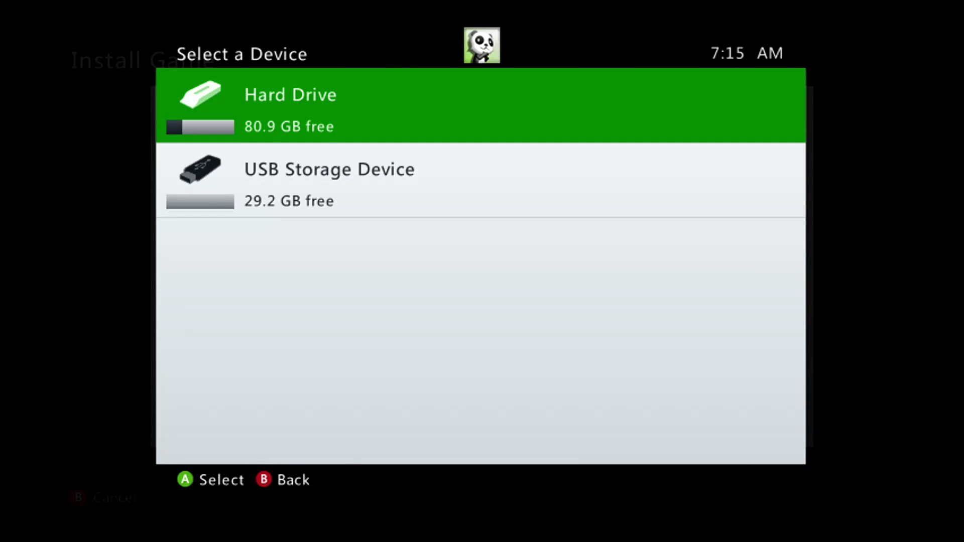
key(Down)
key(Return)
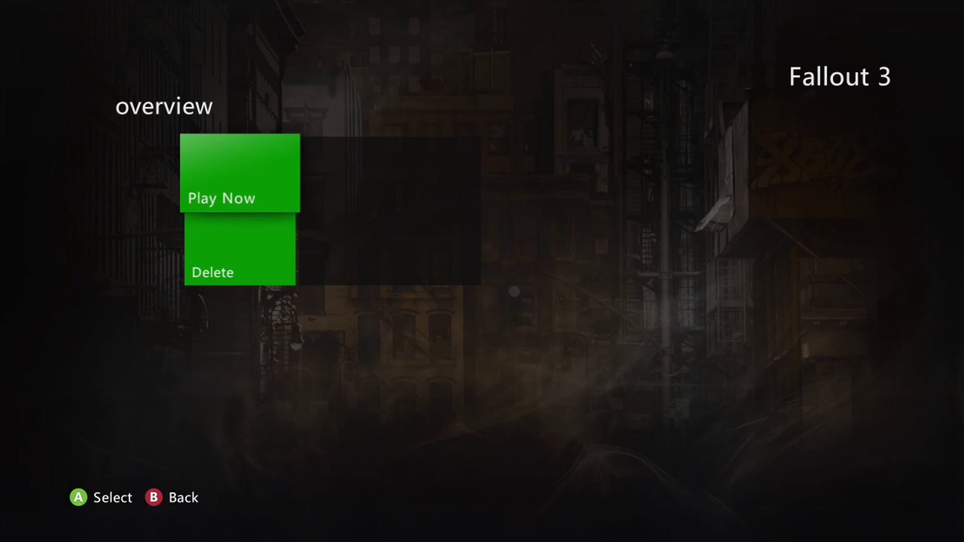
Step: Choose to delete Fallout 3 from the console and select Yes in the confirmation
key(Down)
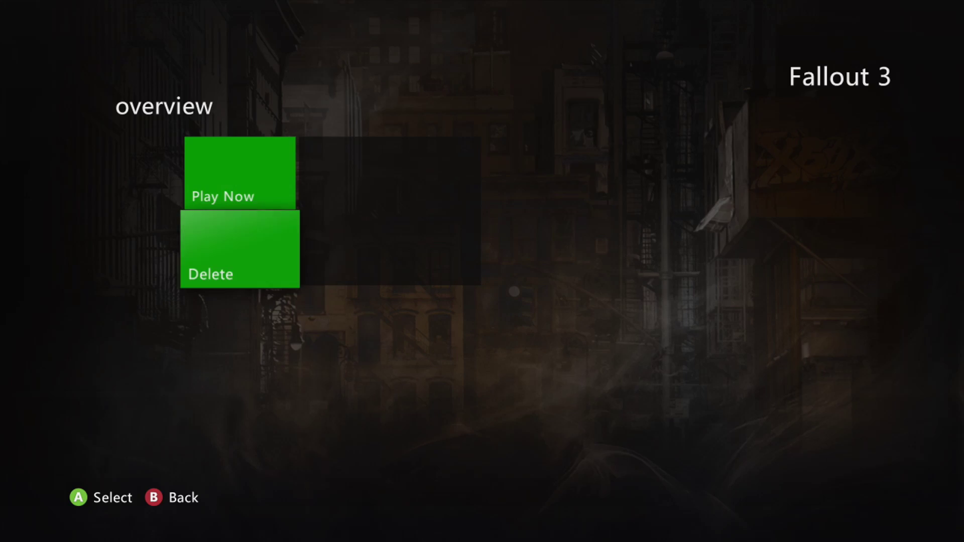
key(Return)
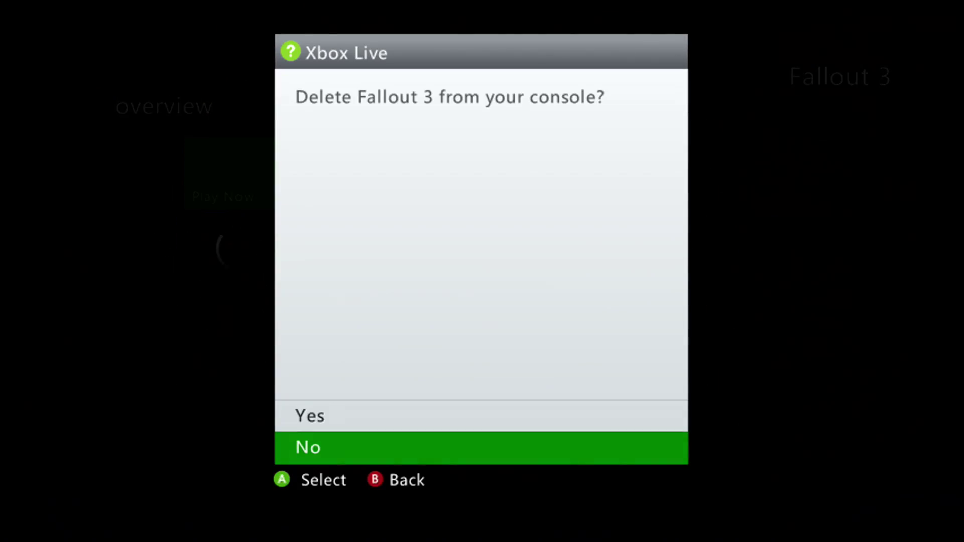
key(Up)
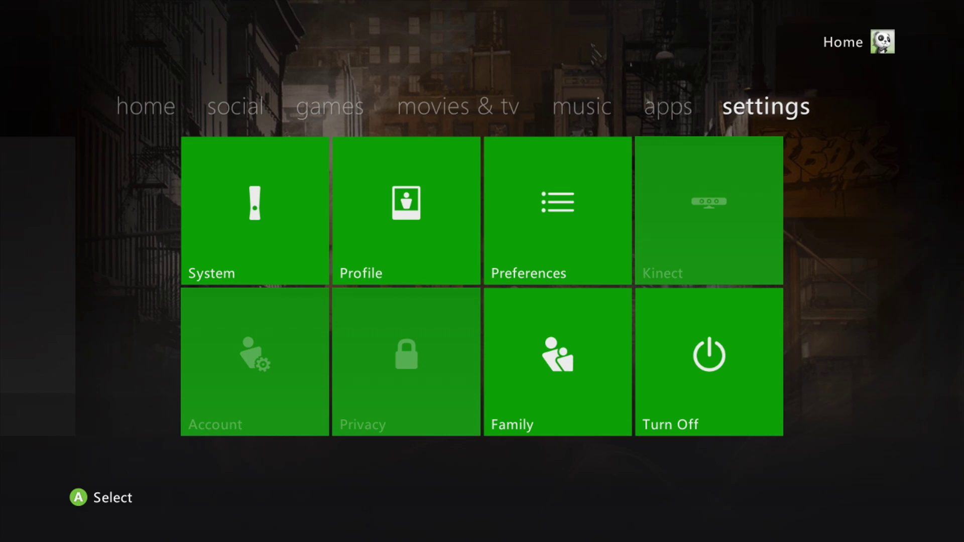
Step: Open the Games and Apps list of the Hard Drive in the system's storage settings
key(Return)
key(Down)
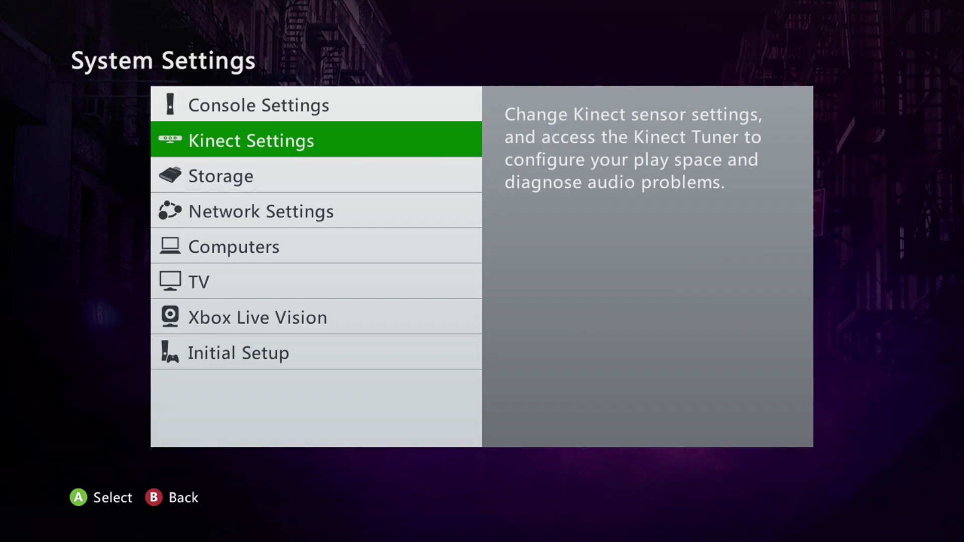
key(Down)
key(Return)
key(Down)
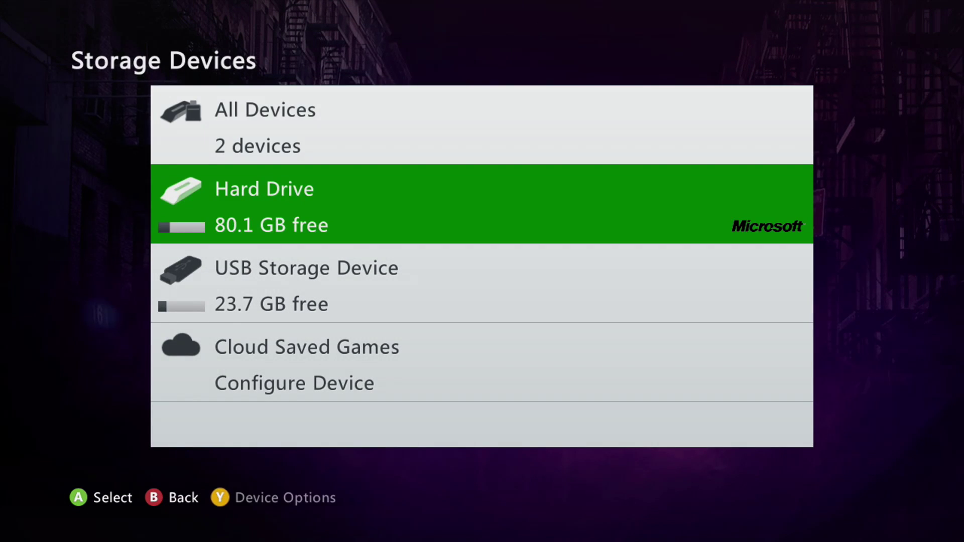
key(Return)
key(Return)
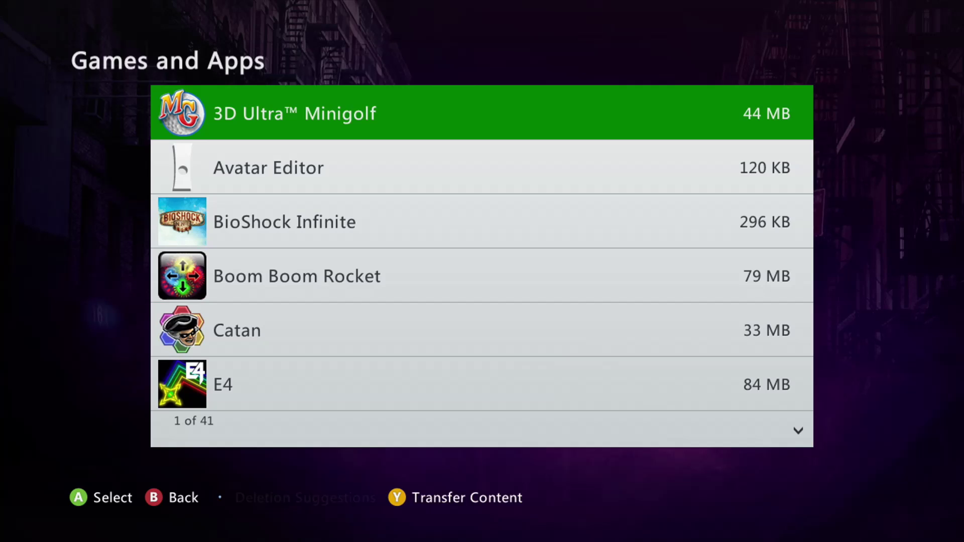
Step: Open the game entry directly after Fable Anniversary and move down to the next item in it
key(Down)
key(Down)
key(Down)
key(Down)
key(Down)
key(Down)
key(Down)
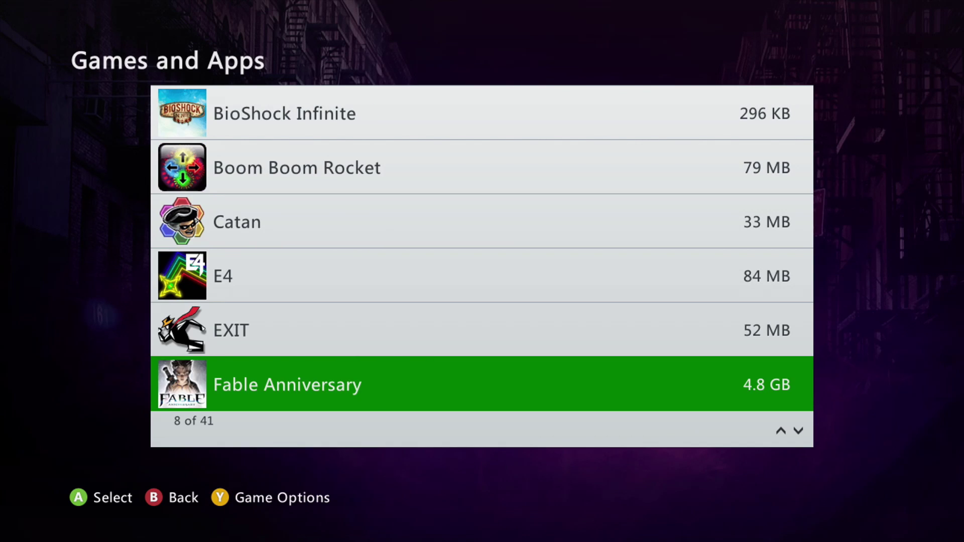
key(Down)
key(Return)
key(Down)
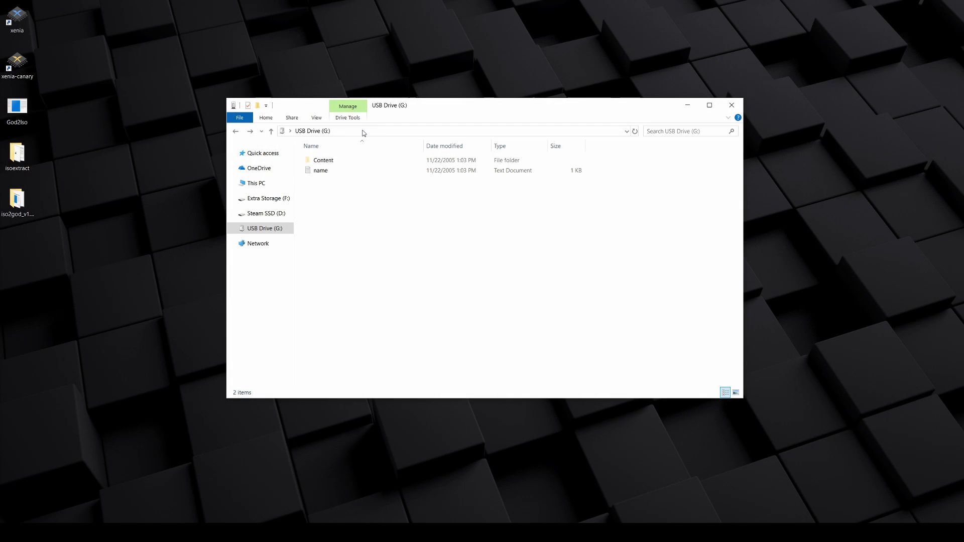
Step: Switch to File Explorer, check the Hidden items option for the USB drive, and open the Content folder and the folder inside it
click(318, 119)
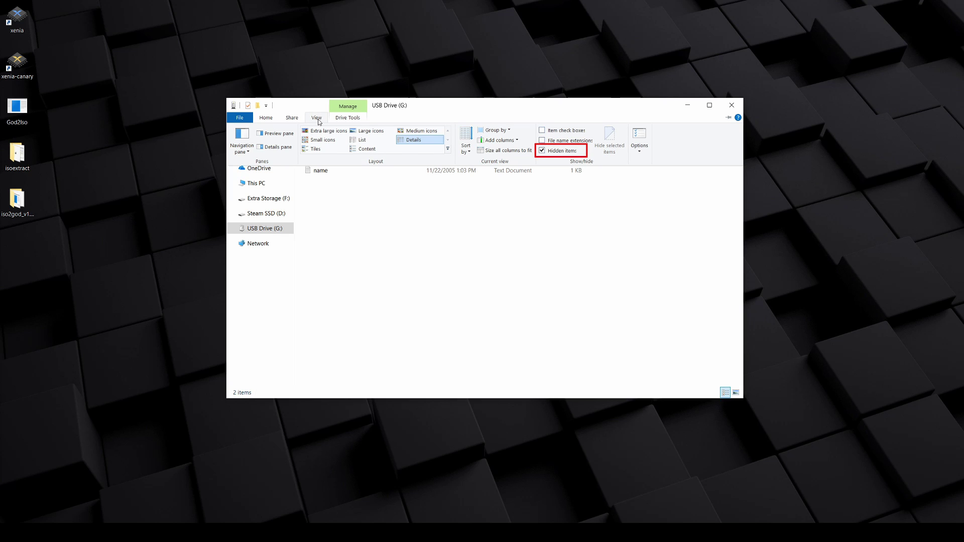
click(318, 121)
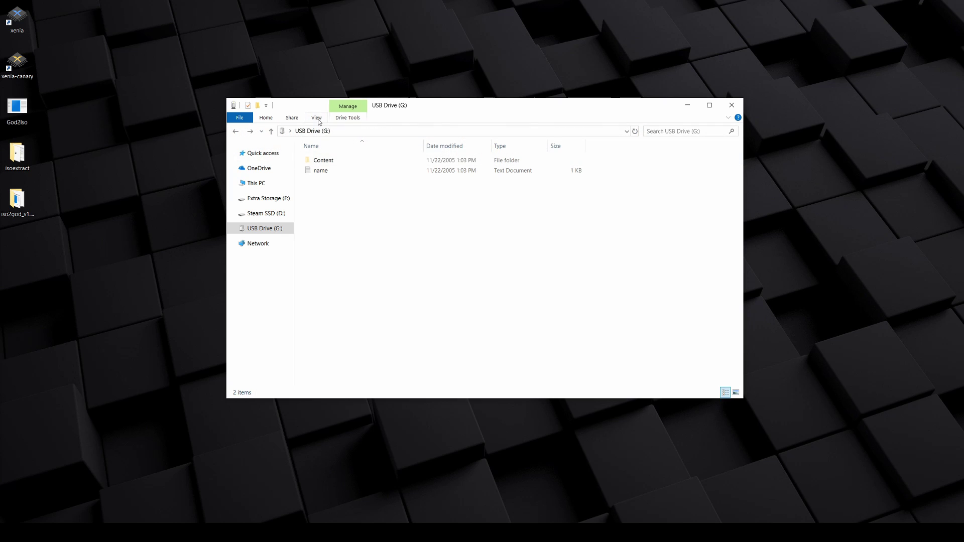
double_click(345, 162)
double_click(345, 161)
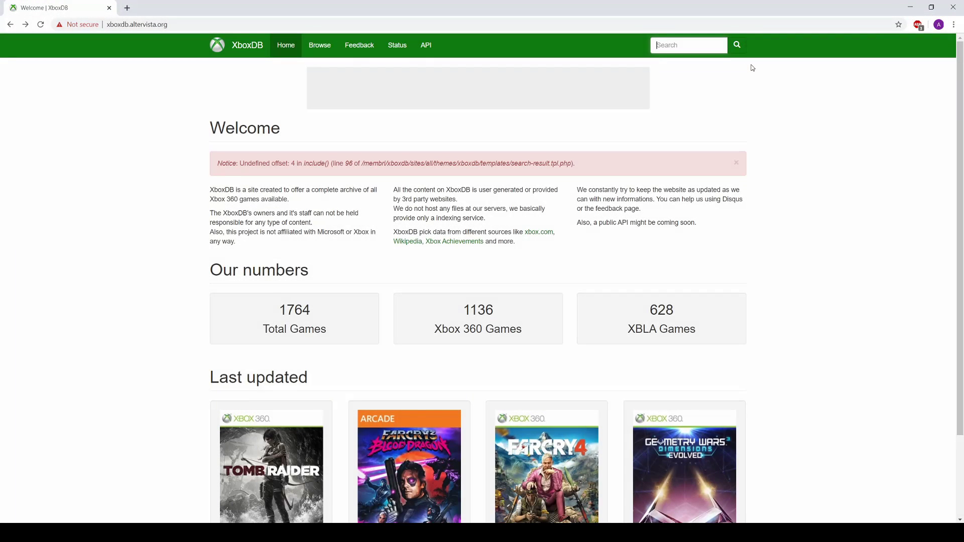
Step: Switch to the XboxDB website in the browser and search for the title ID 4D5307E6
text(4D5307E6)
click(736, 46)
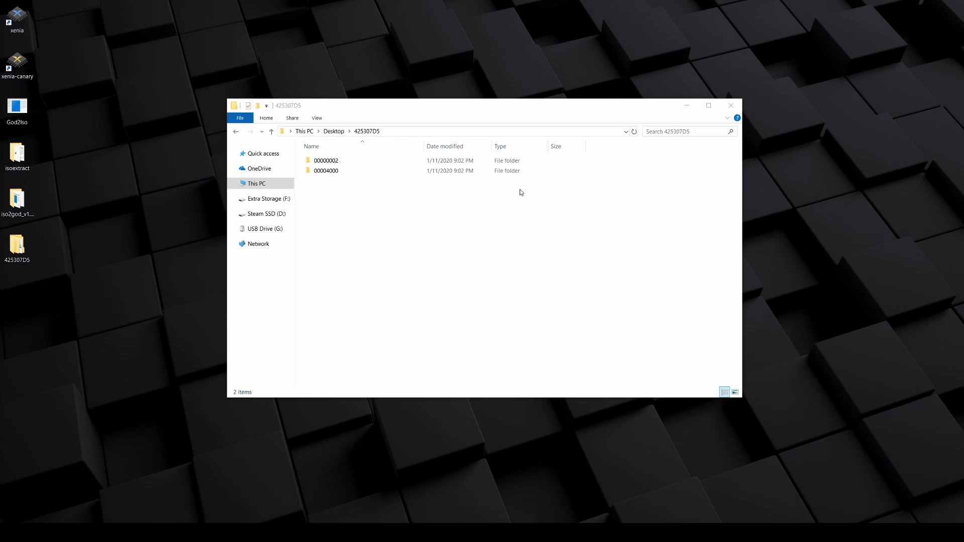
Step: Switch to File Explorer and open the 00004000 folder inside the desktop folder 425307D5
double_click(507, 175)
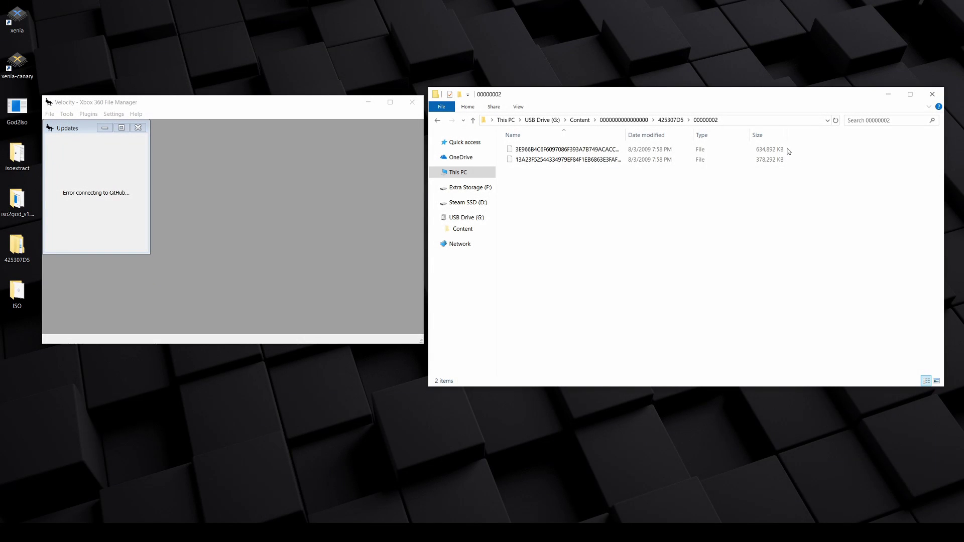
Step: Load the 634,892 KB package from the 00000002 folder into Velocity and bring up the actions for its contents
click(783, 150)
drag(343, 181, 342, 183)
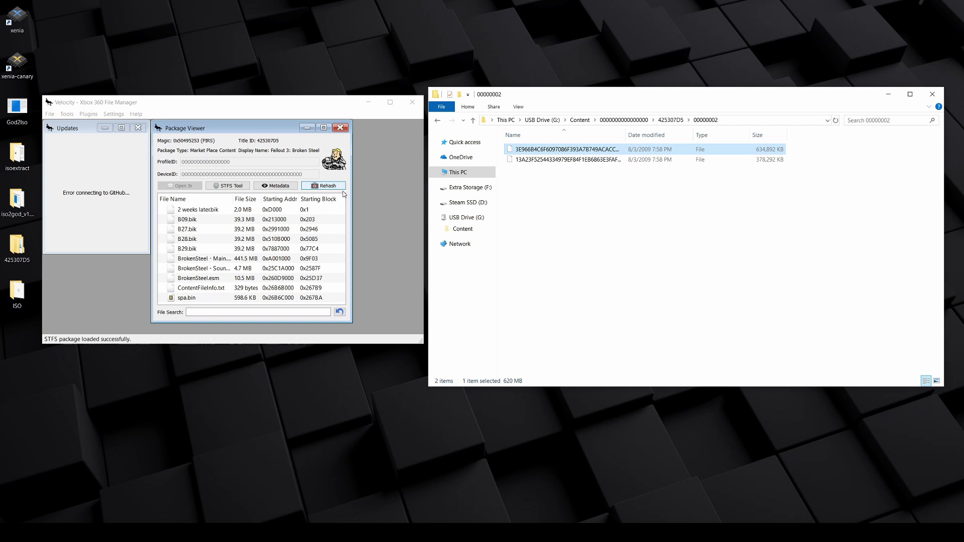
right_click(329, 220)
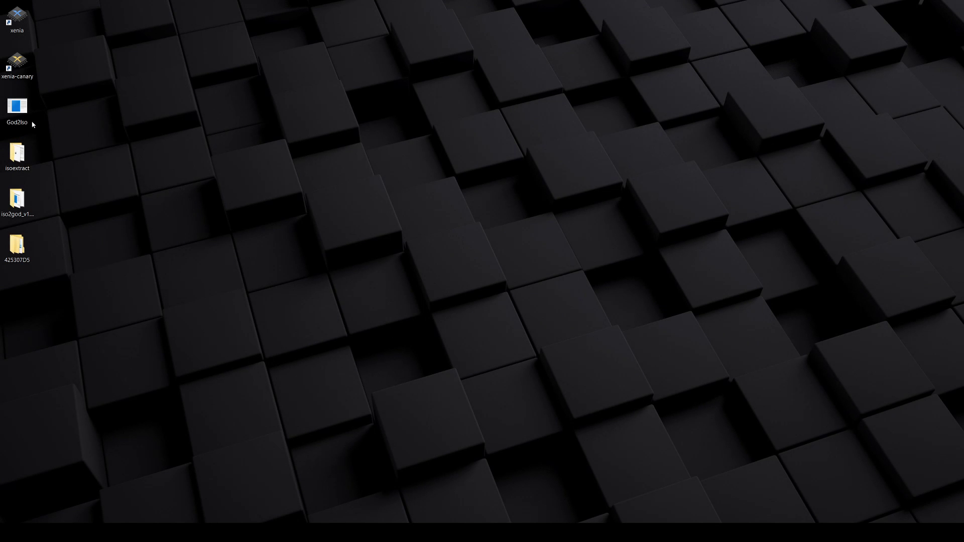
Step: Launch God2Iso and add the game package from the desktop's 425307D5\00004000 folder
double_click(24, 117)
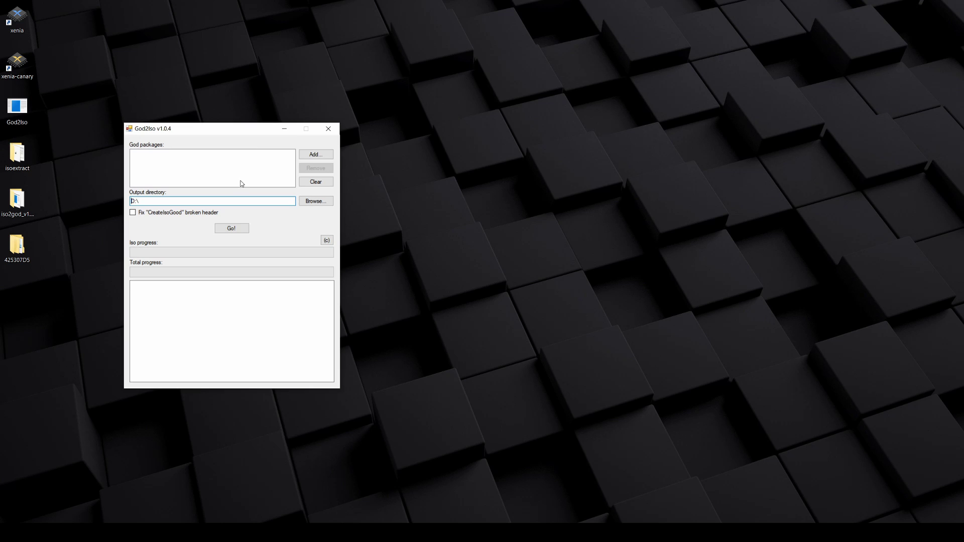
click(309, 157)
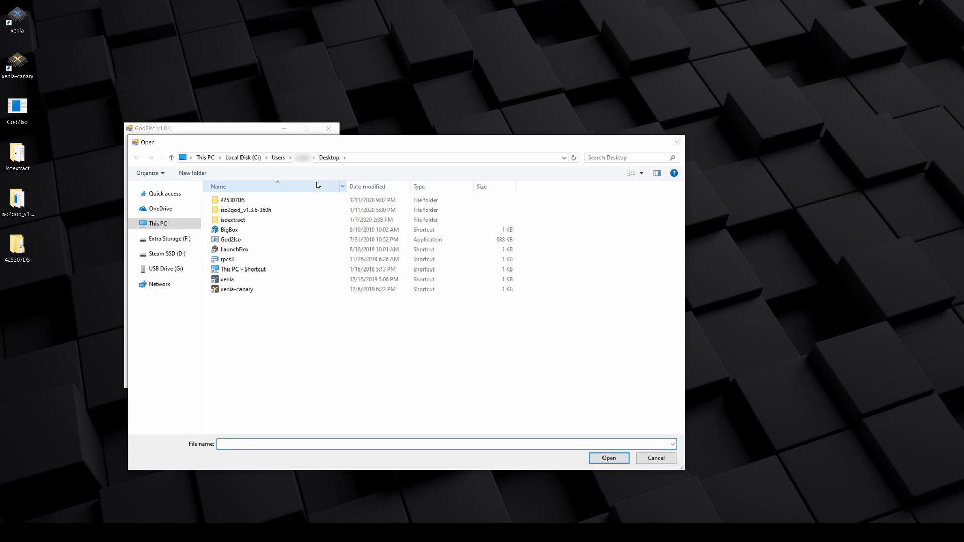
click(315, 200)
double_click(315, 201)
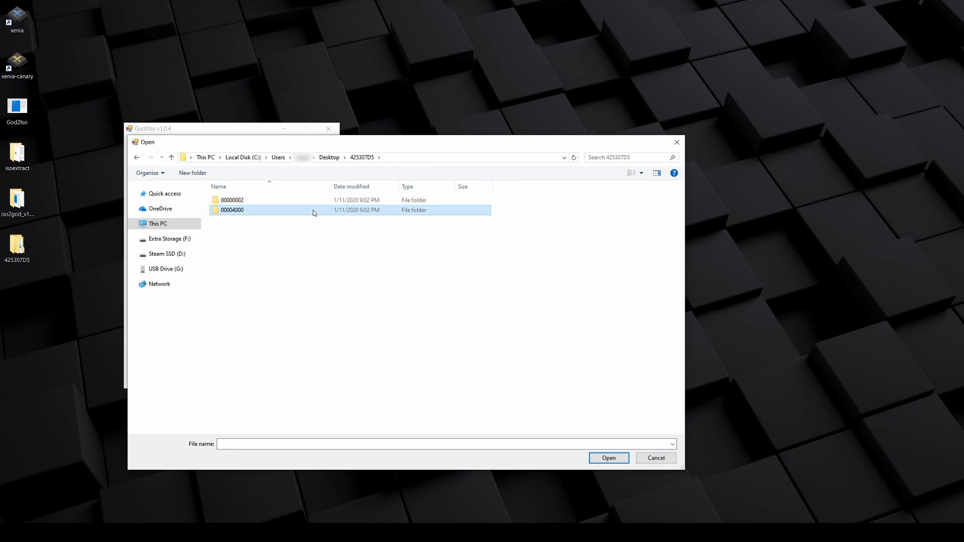
double_click(315, 210)
double_click(315, 210)
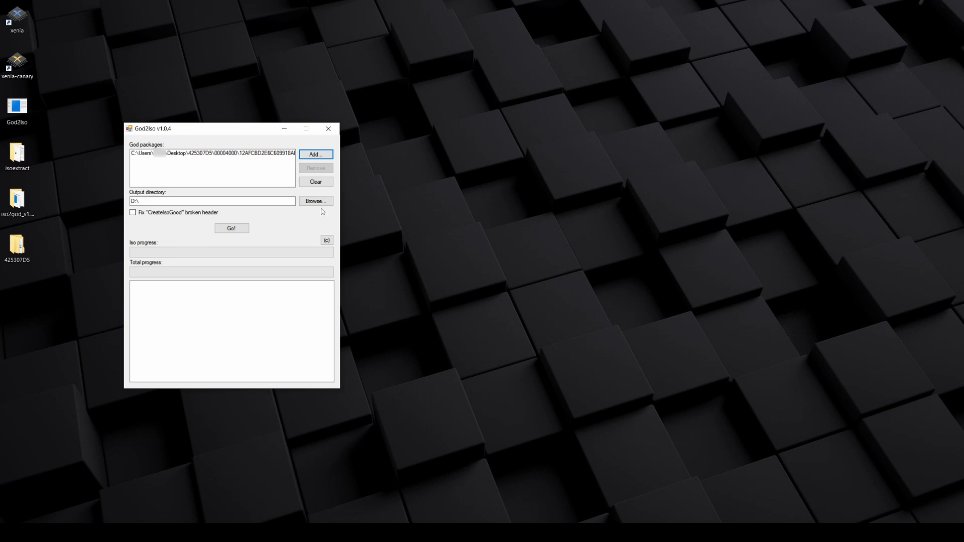
Step: Set the output directory to a new desktop folder named ISO and start the conversion
click(323, 202)
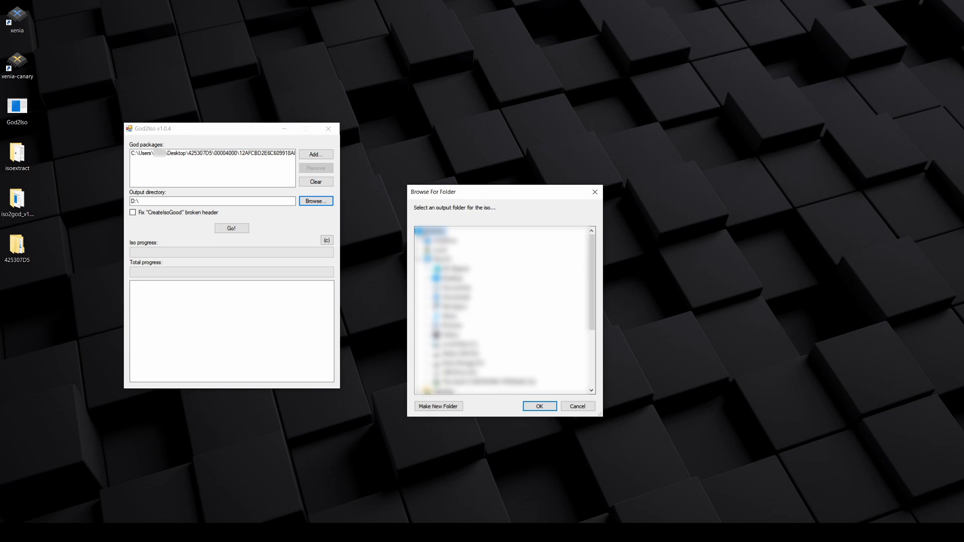
click(443, 407)
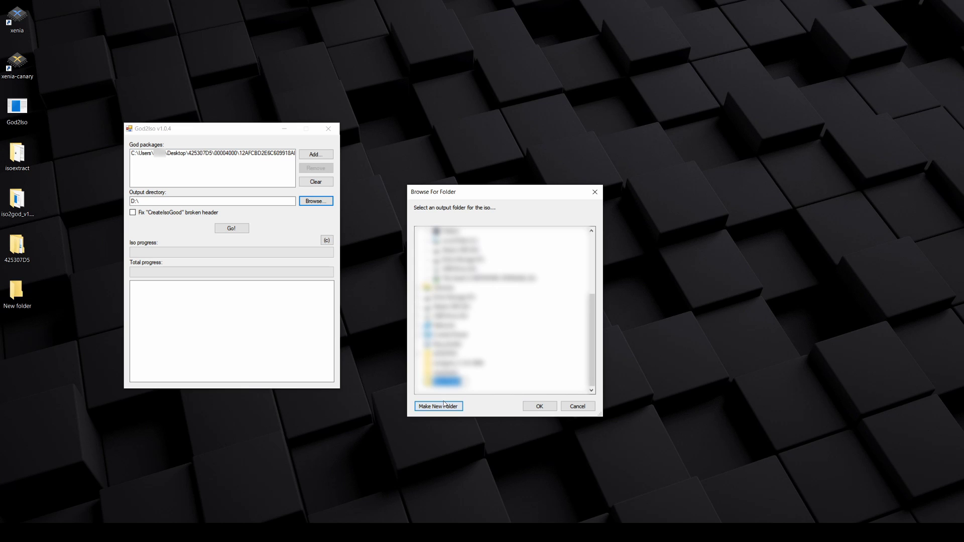
text(ISO)
key(Return)
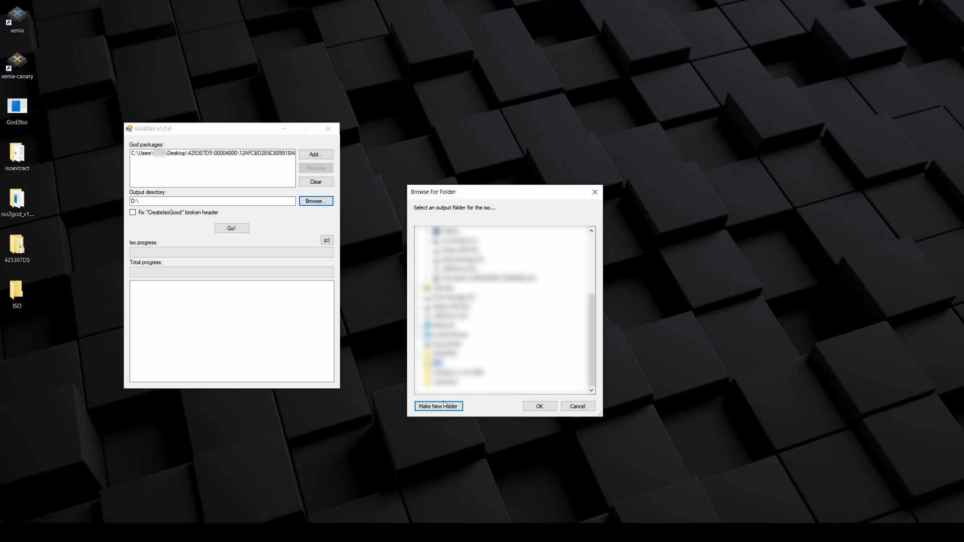
click(525, 407)
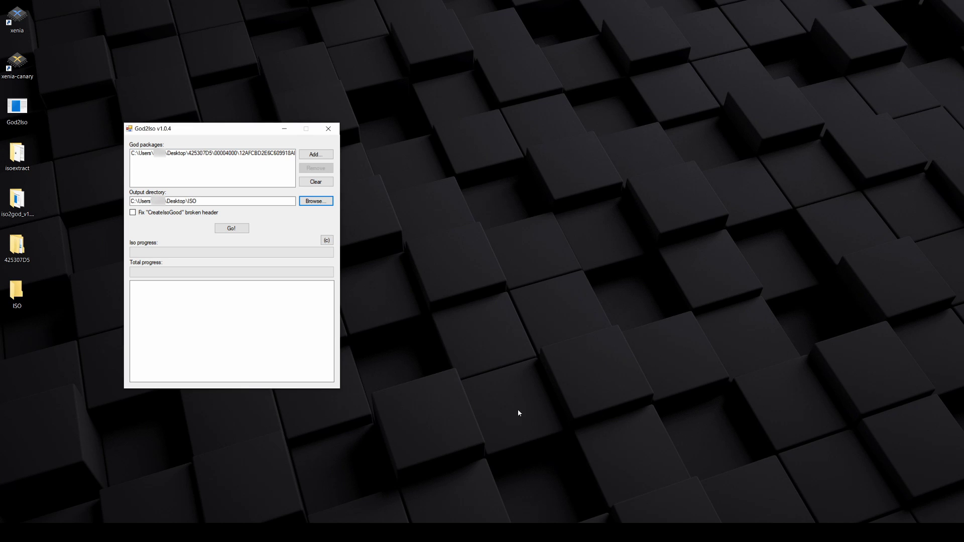
click(244, 229)
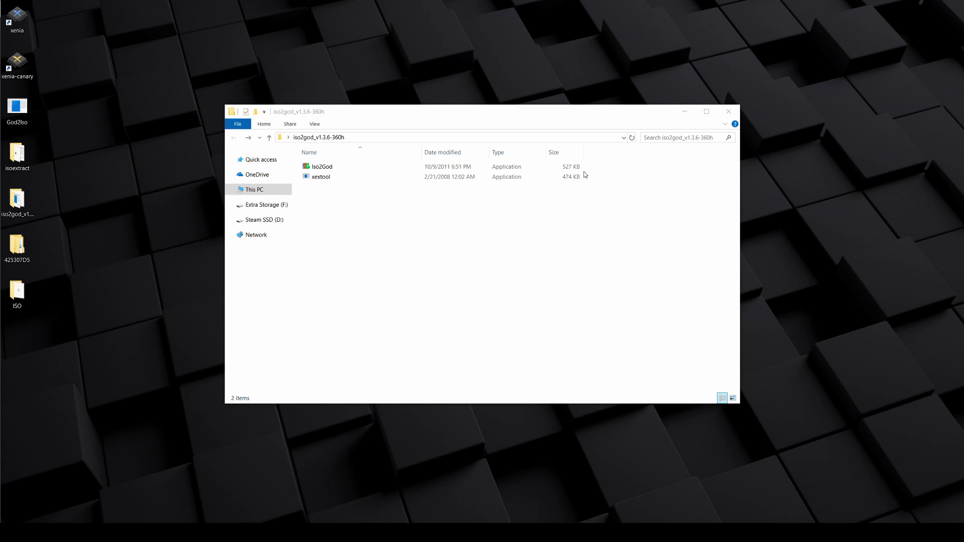
Step: Launch Iso2God, start adding an ISO image, and load Armored Core 4 [NTSCU] from the Microsoft Xbox 360 games folder
double_click(581, 167)
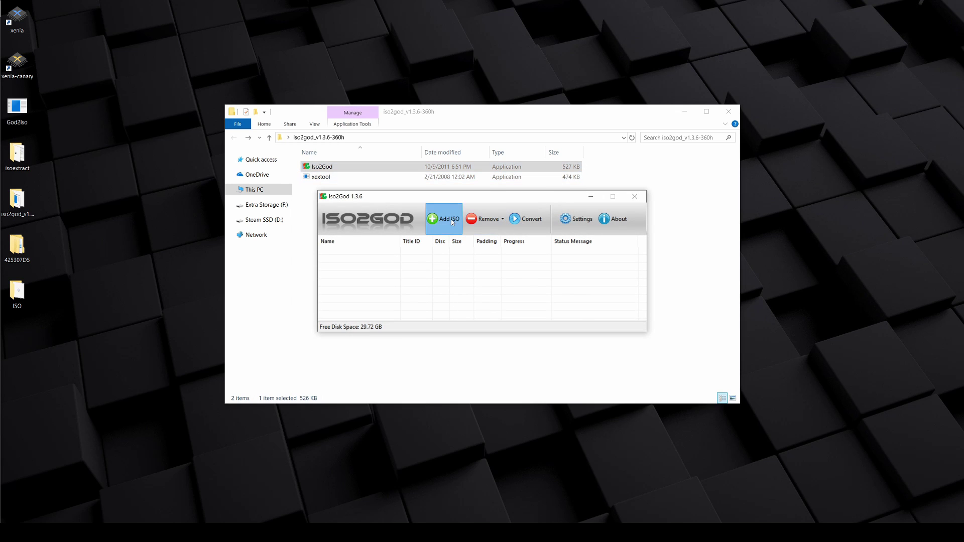
click(449, 220)
click(548, 203)
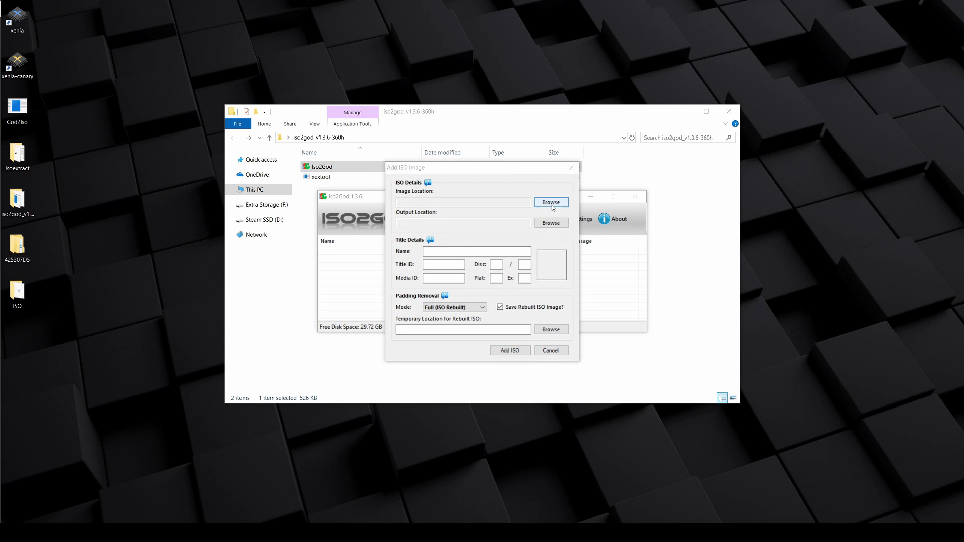
double_click(541, 257)
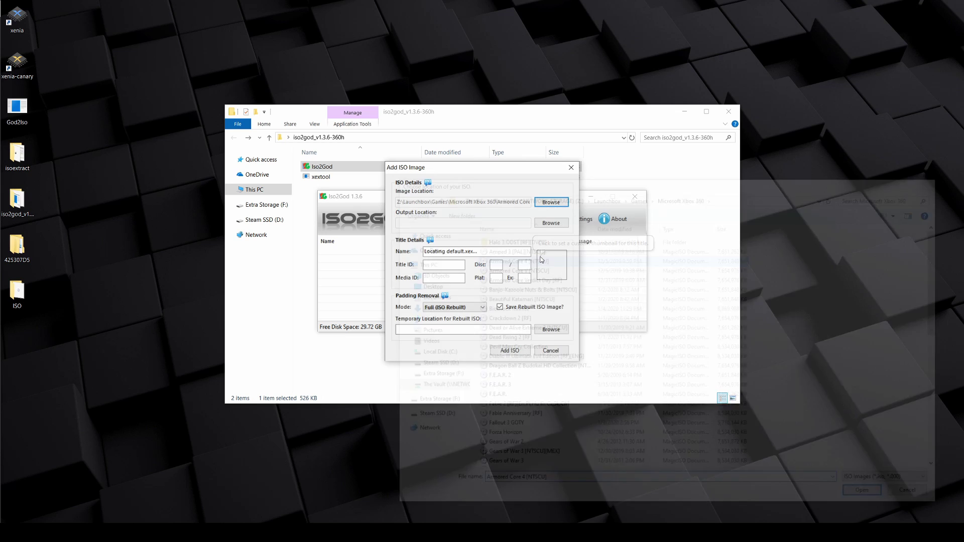
Step: Set both the GOD package output location and the temporary rebuilt ISO location to the Desktop
click(563, 226)
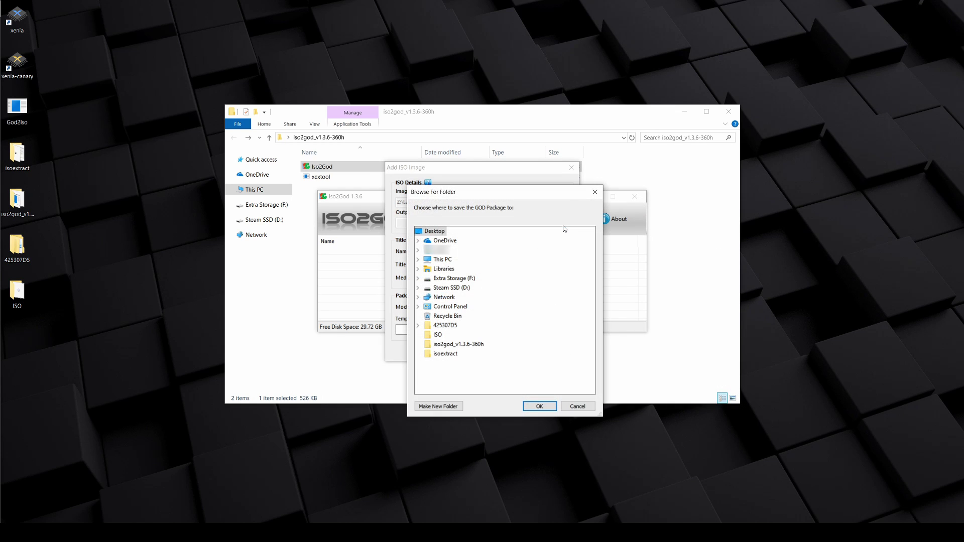
click(539, 406)
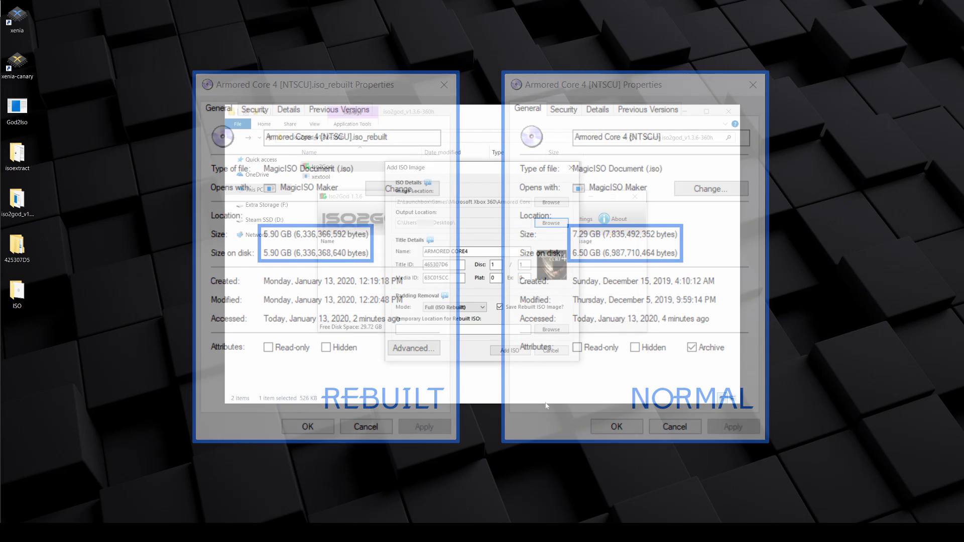
click(558, 332)
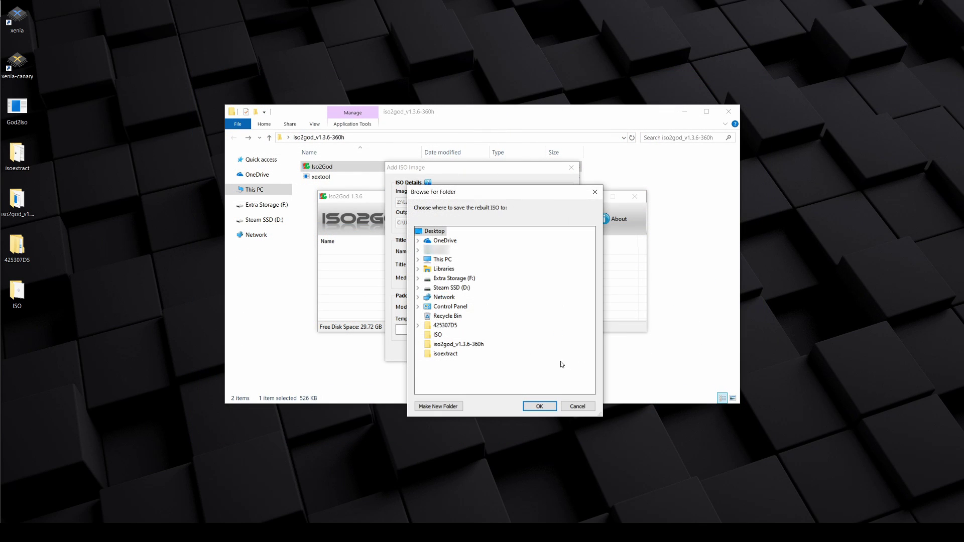
click(546, 406)
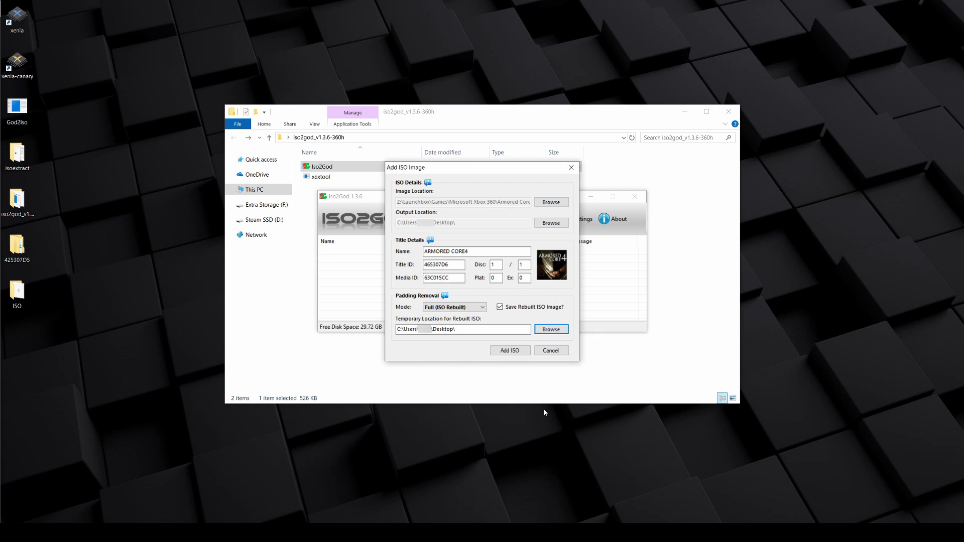
Step: Set the padding removal mode to None, add the Armored Core 4 ISO to the queue, and start the conversion
click(481, 308)
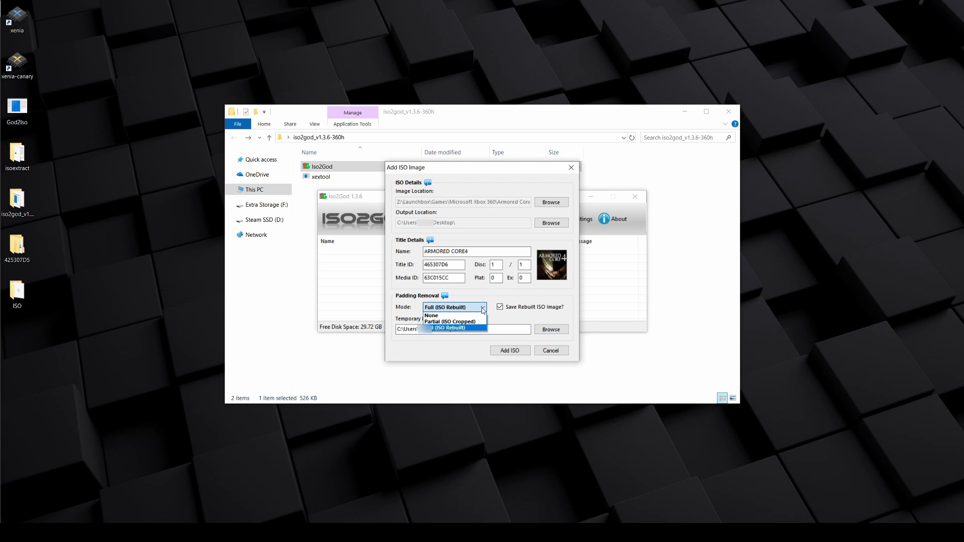
click(483, 316)
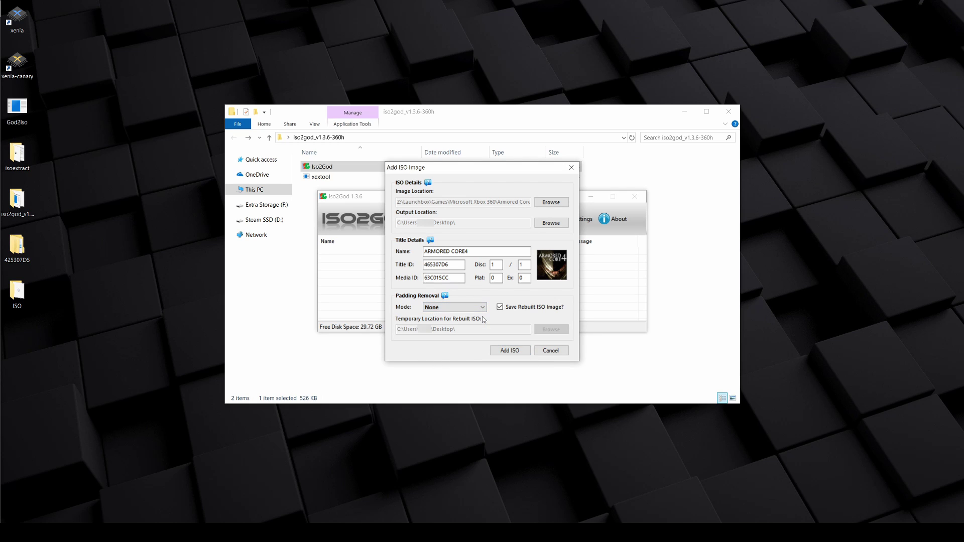
click(508, 351)
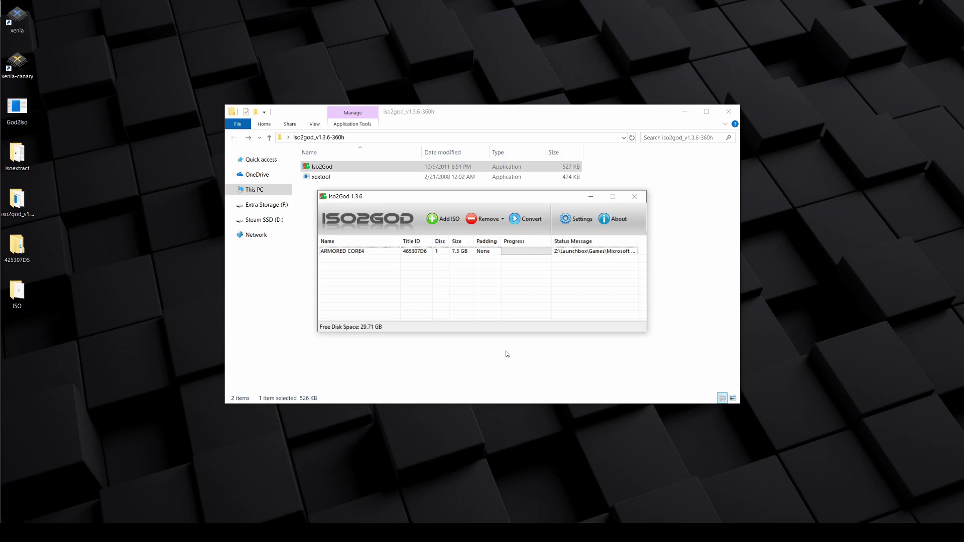
click(525, 222)
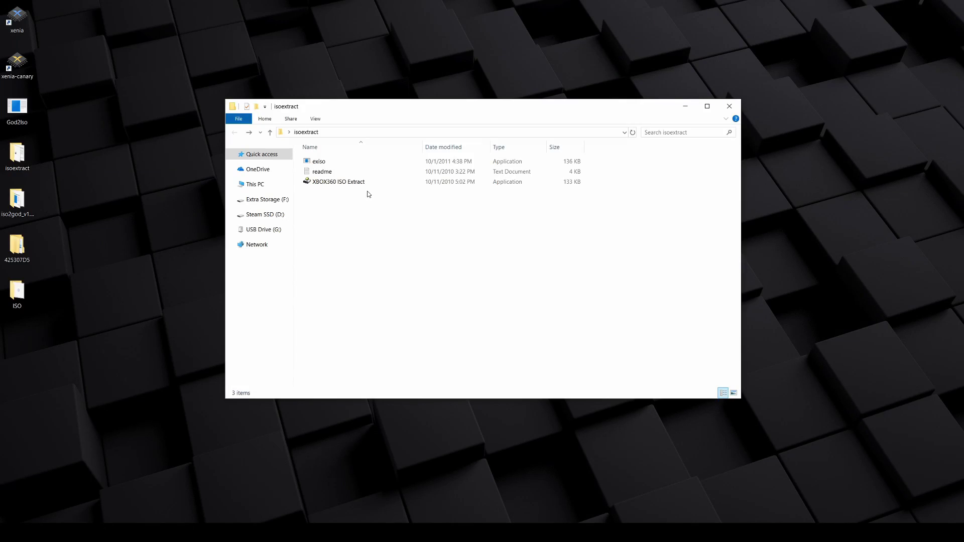
Step: Launch XBOX360 ISO Extract from the isoextract folder and choose the desktop's ISO folder as the ISO source
double_click(360, 182)
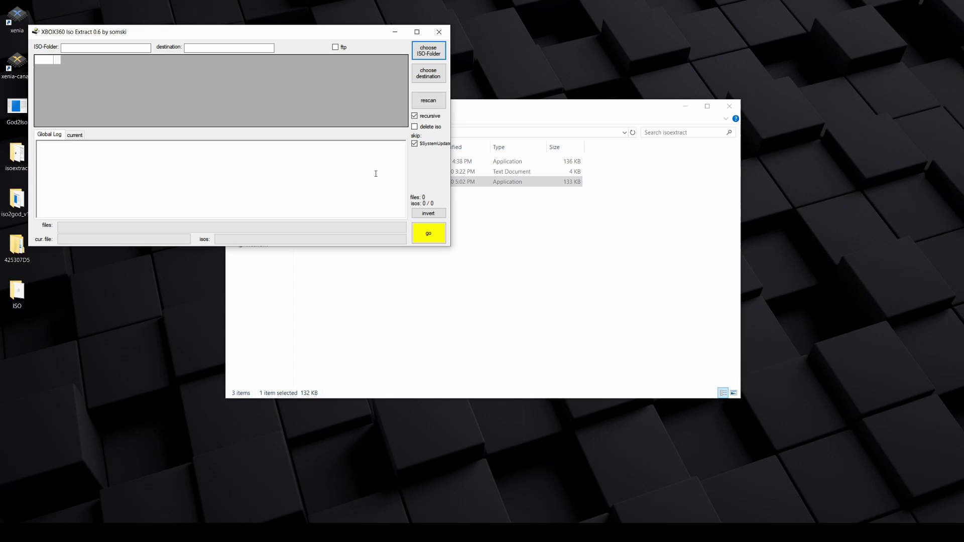
click(435, 57)
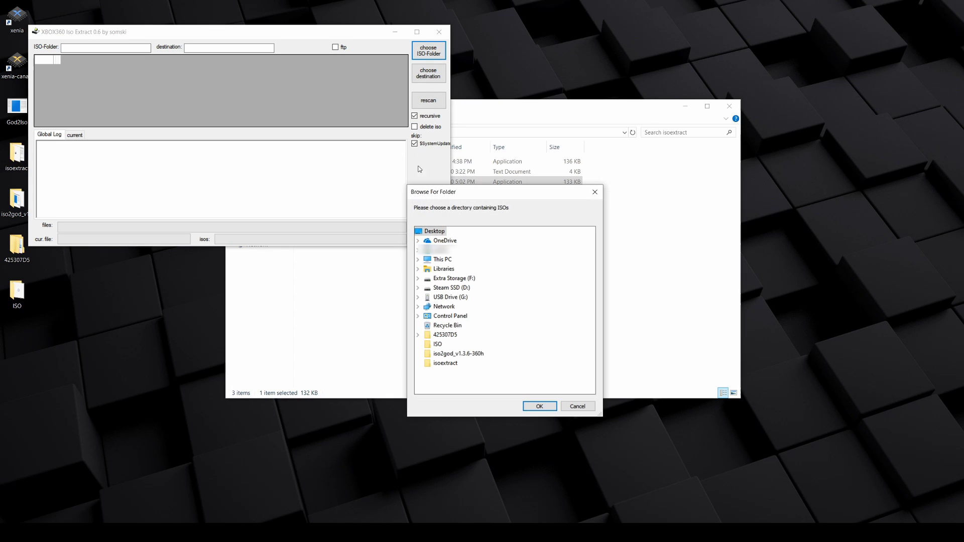
click(437, 344)
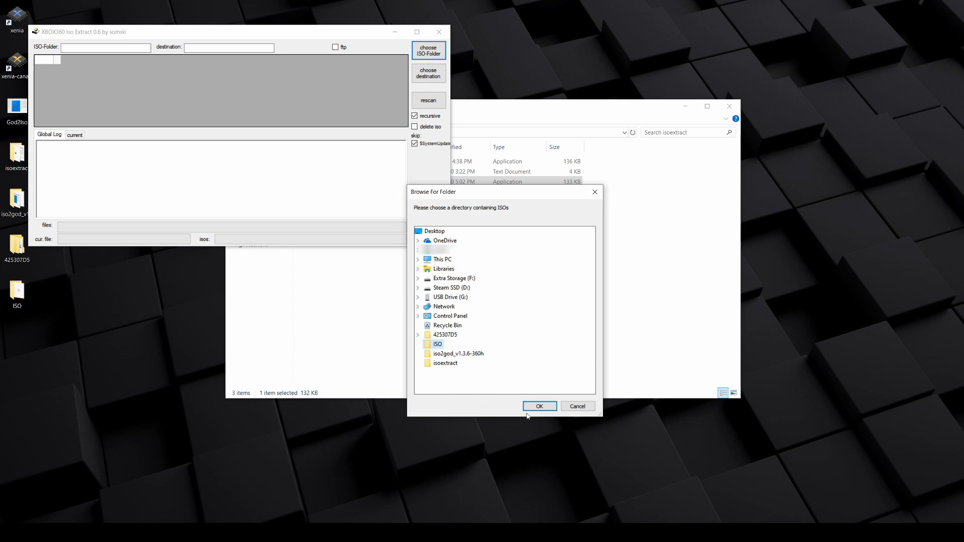
click(540, 406)
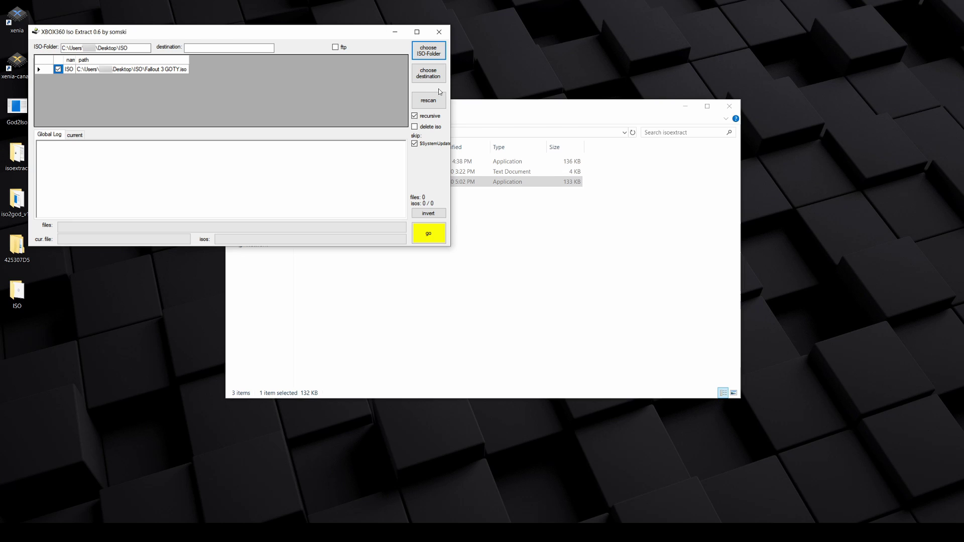
Step: Create a new folder on the desktop with the default name and set it as the extraction destination
click(429, 75)
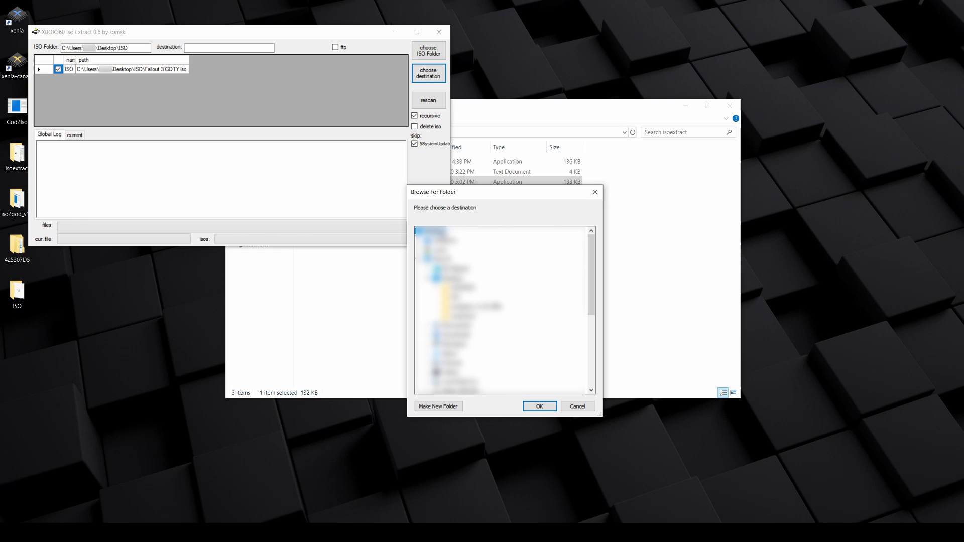
click(448, 407)
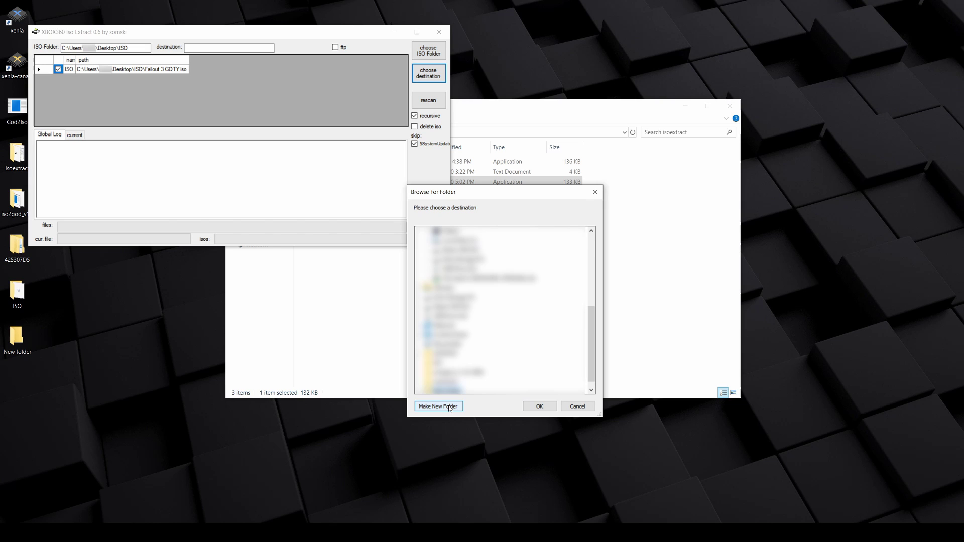
click(539, 407)
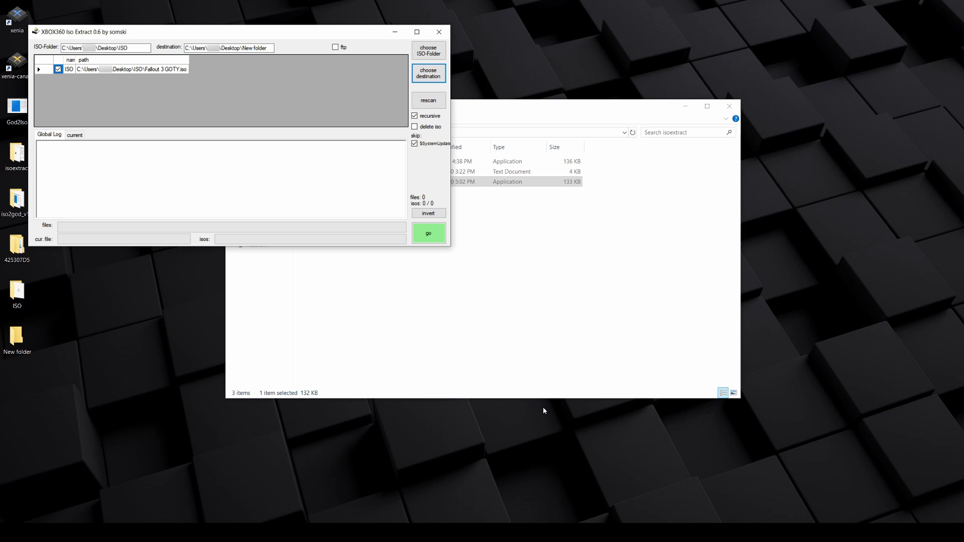